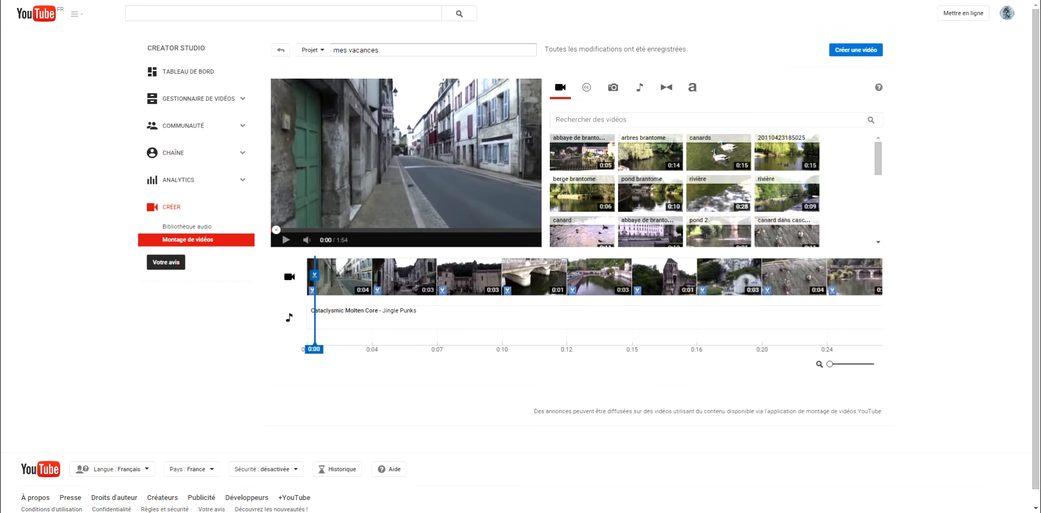
Step: Look through the source videos available for the mes vacances project
scroll(715, 190, down, 5)
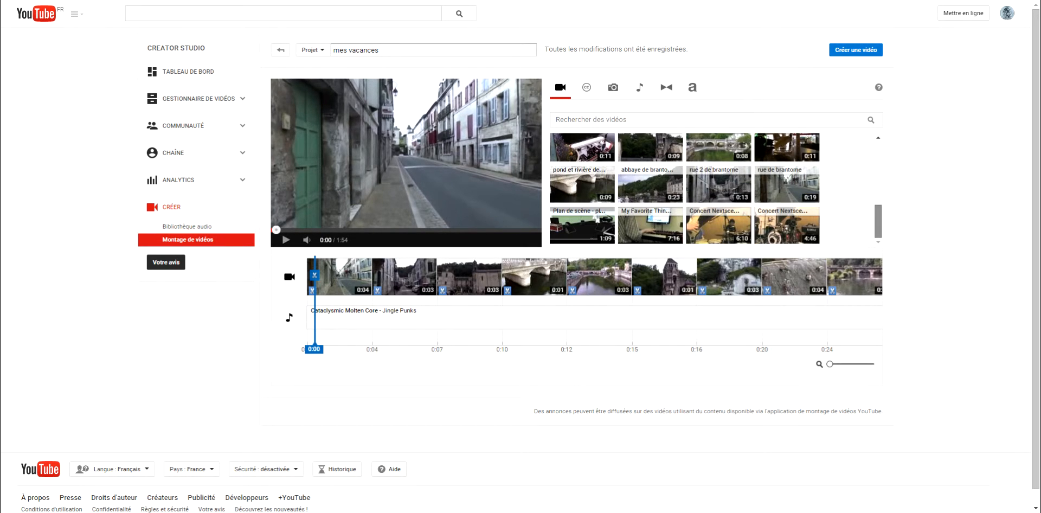
scroll(716, 189, up, 4)
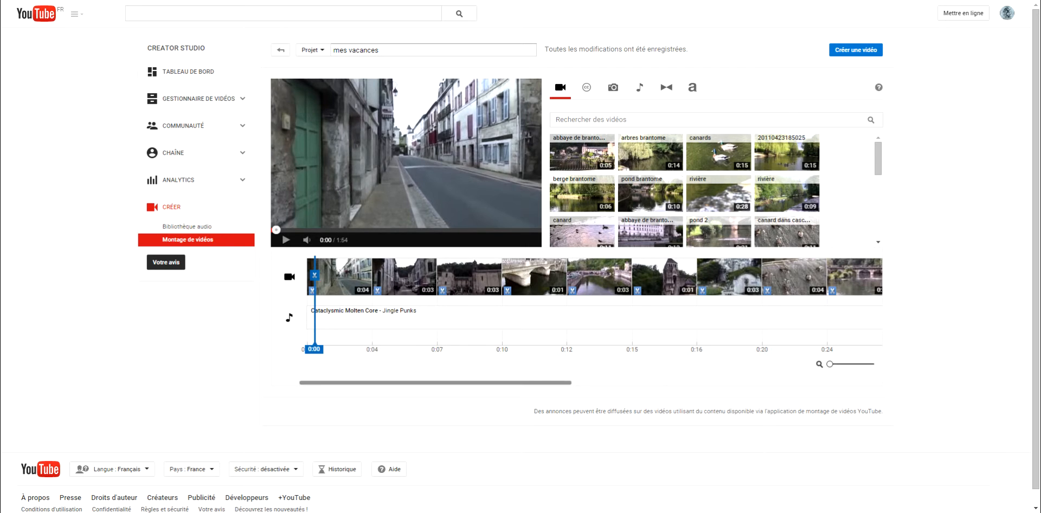
mouse_move(436, 383)
mouse_down()
mouse_move(745, 383)
mouse_move(435, 383)
mouse_up()
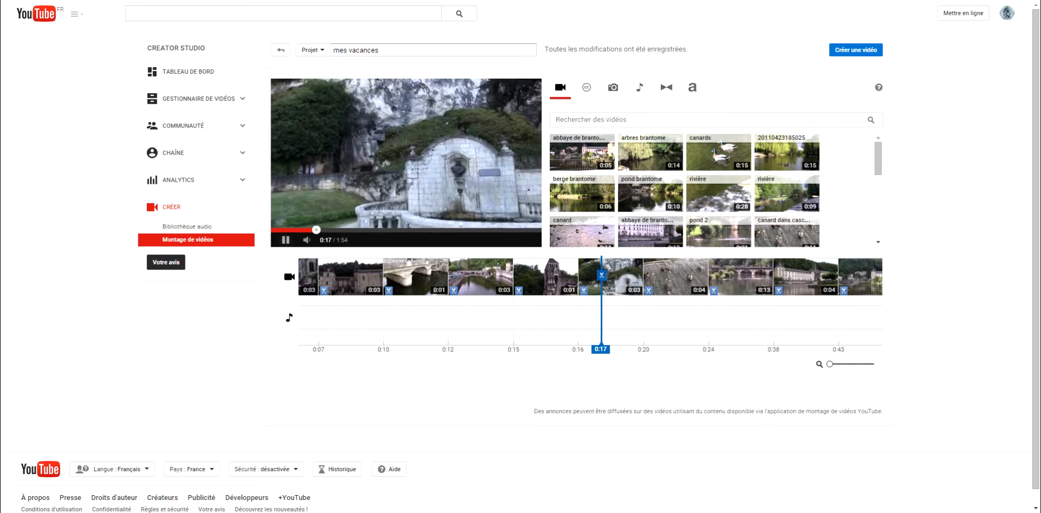
Step: Replay the timeline from 0:10, split the fifth clip, pond de brantome, at 0:14 and delete its second part
key(space)
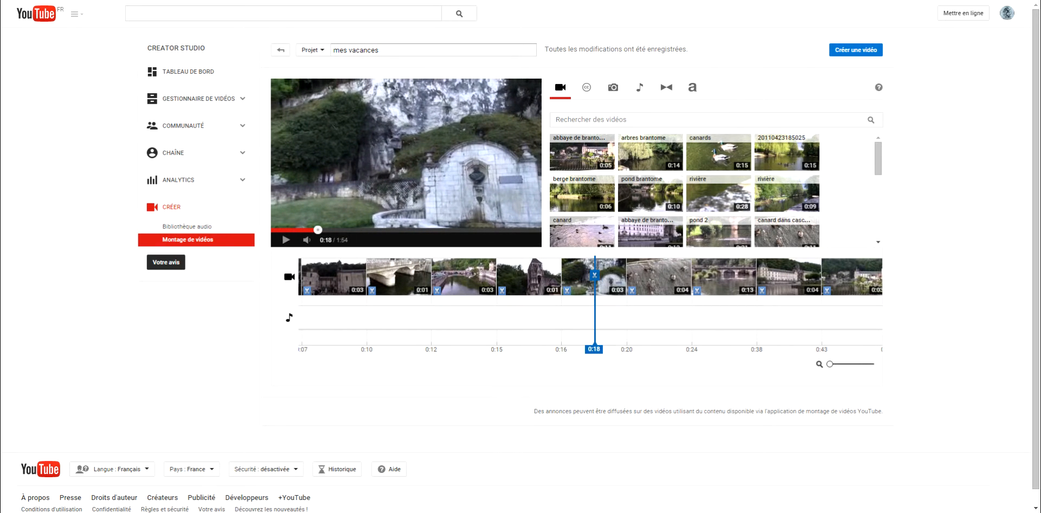
drag(594, 275, 358, 275)
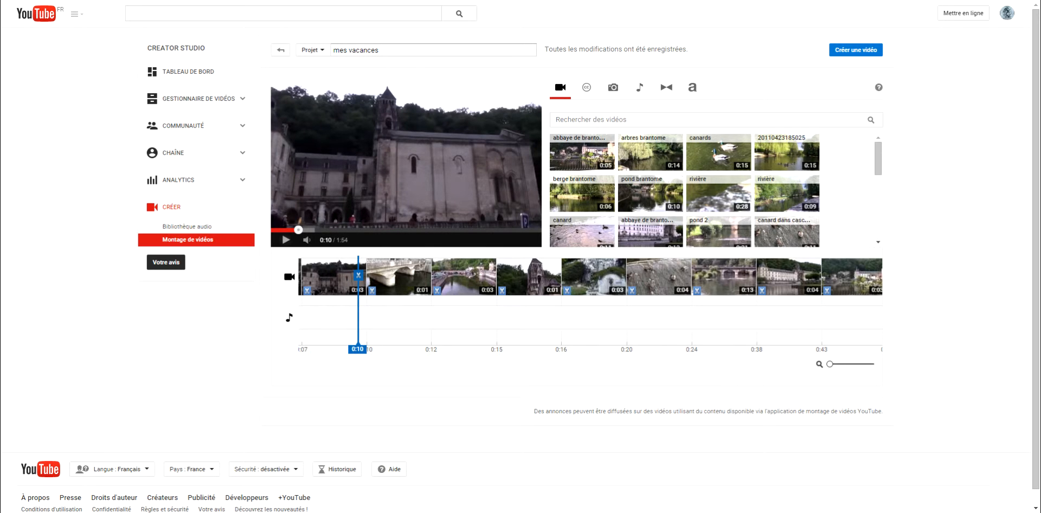
key(space)
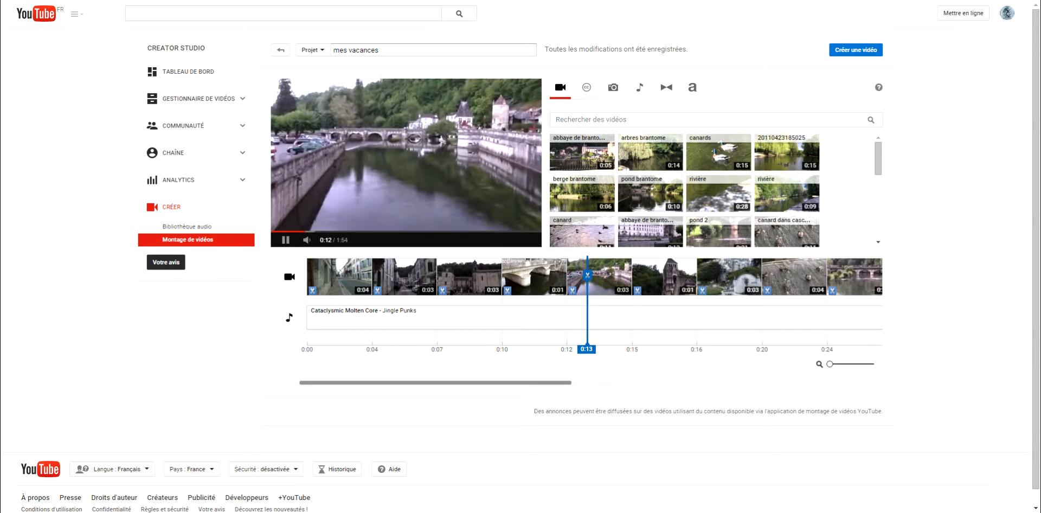
click(319, 321)
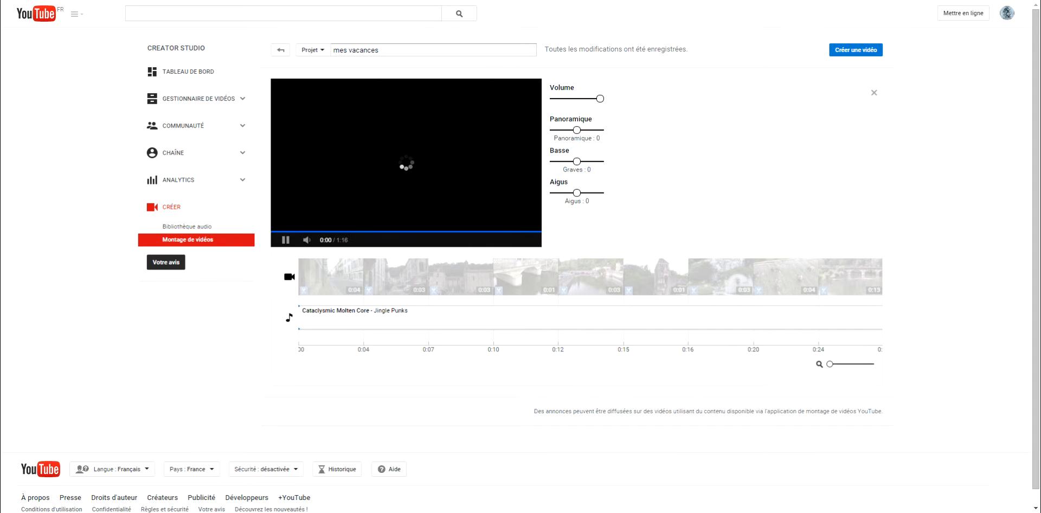
click(874, 93)
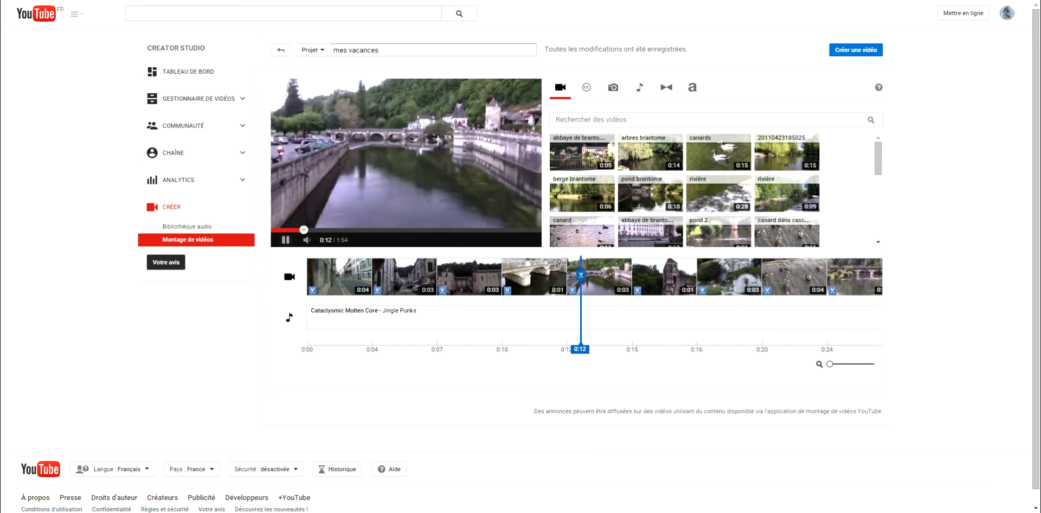
key(space)
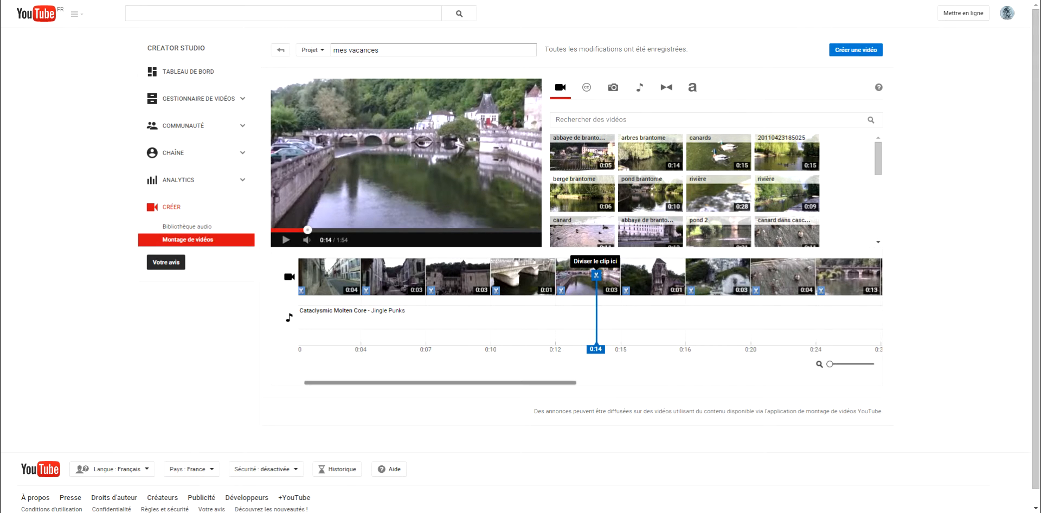
click(596, 275)
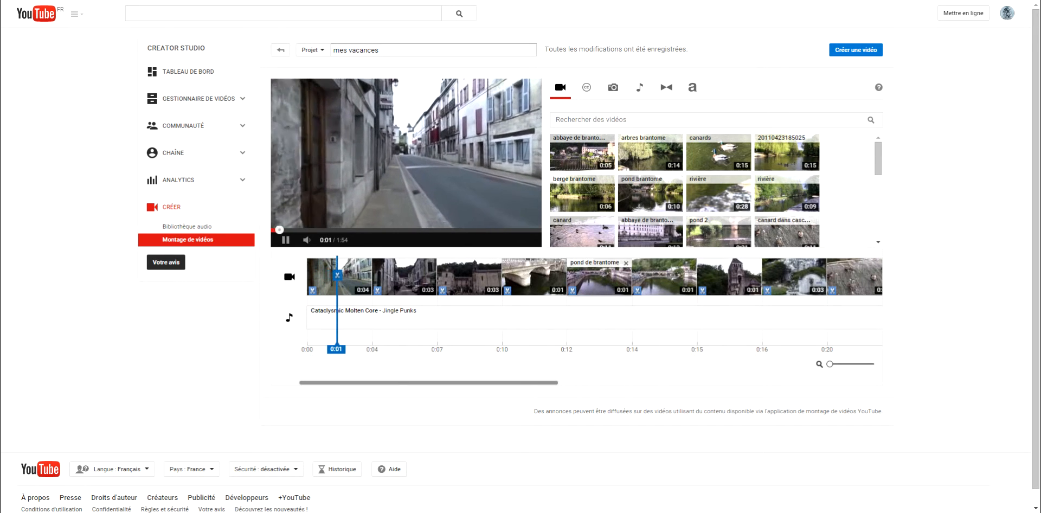
click(286, 239)
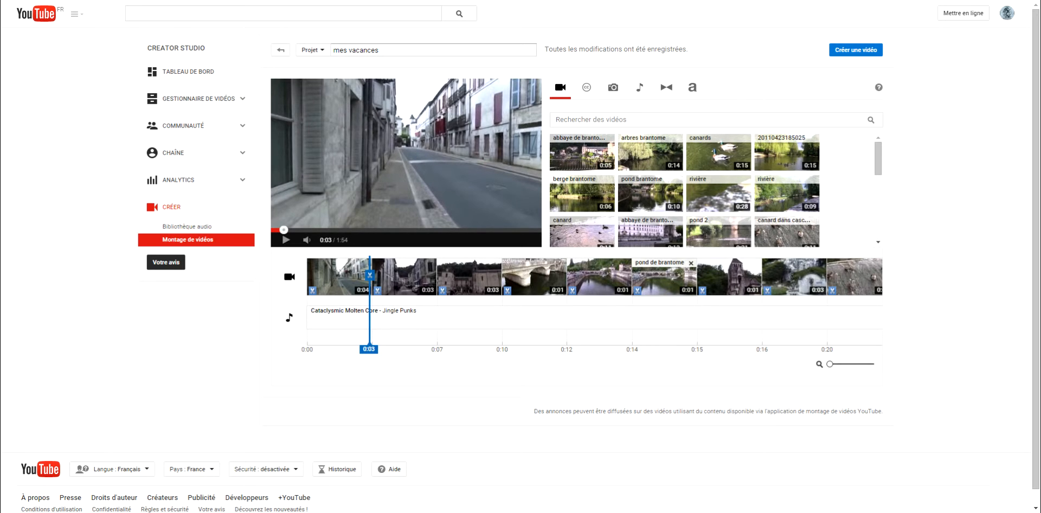
click(691, 263)
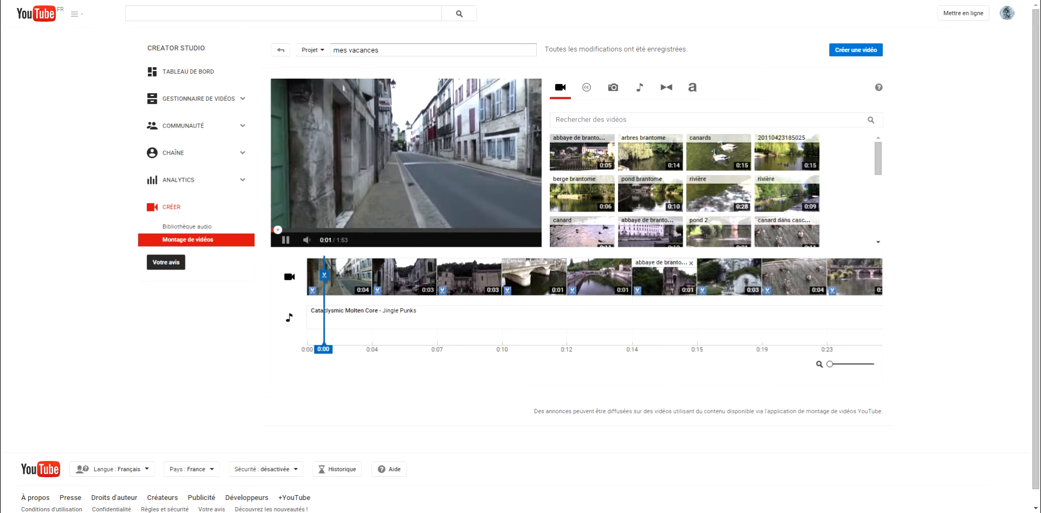
Step: Play the timeline from 0:11 past the shortened pond de brantome clip to review the cut into the abbey tower shot
drag(374, 318, 337, 314)
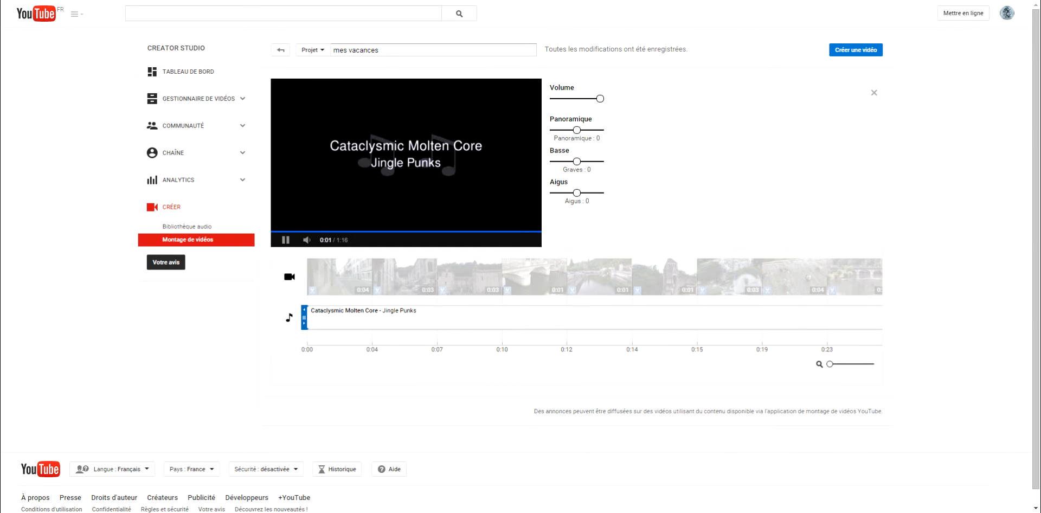
click(874, 92)
drag(339, 275, 540, 275)
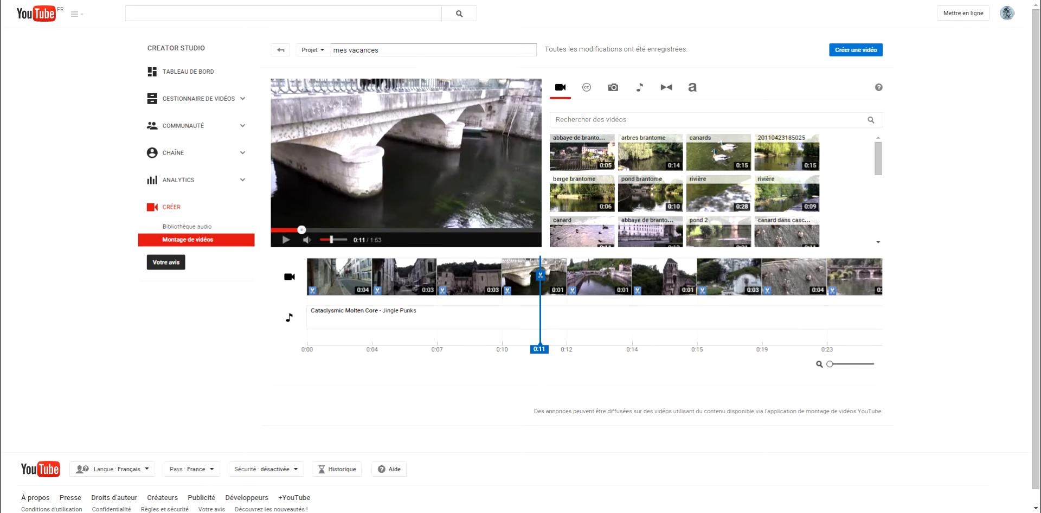
click(286, 240)
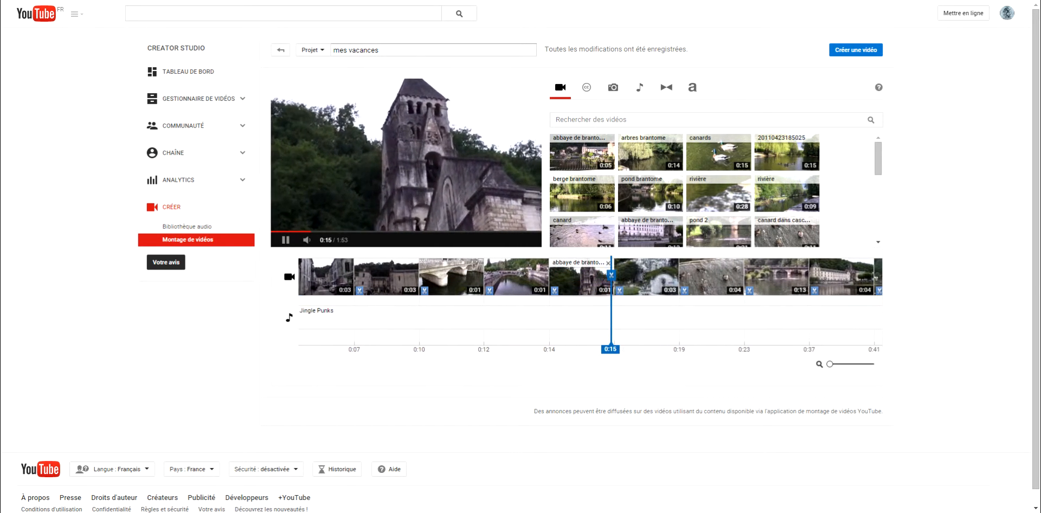
click(286, 240)
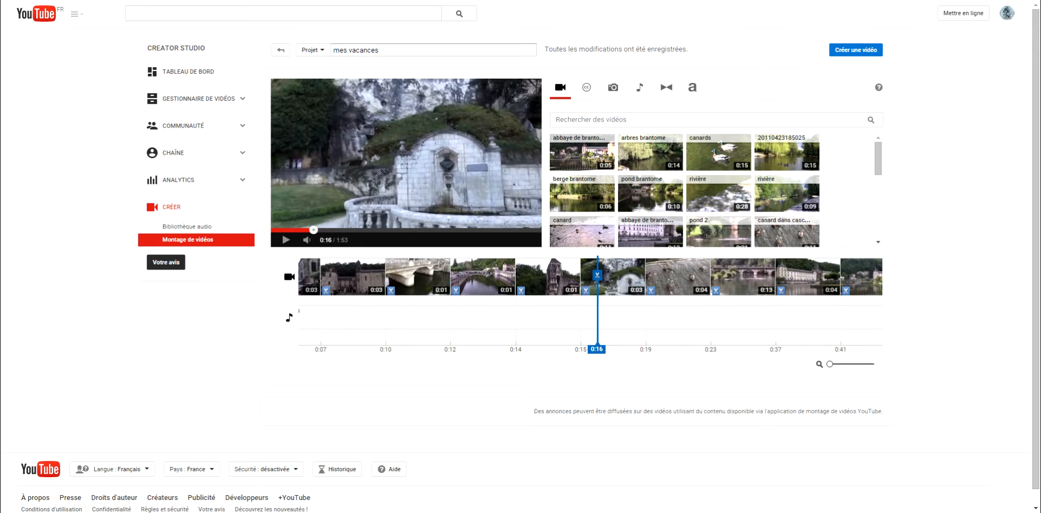
Step: Split the shortened pond de brantome clip again at 0:13 and delete the leftover end piece
drag(597, 275, 449, 275)
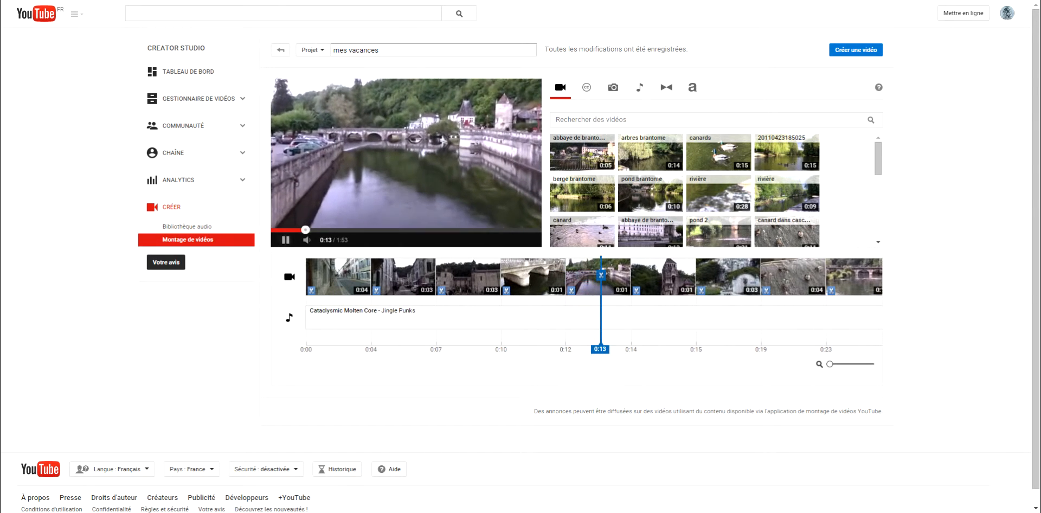
click(285, 239)
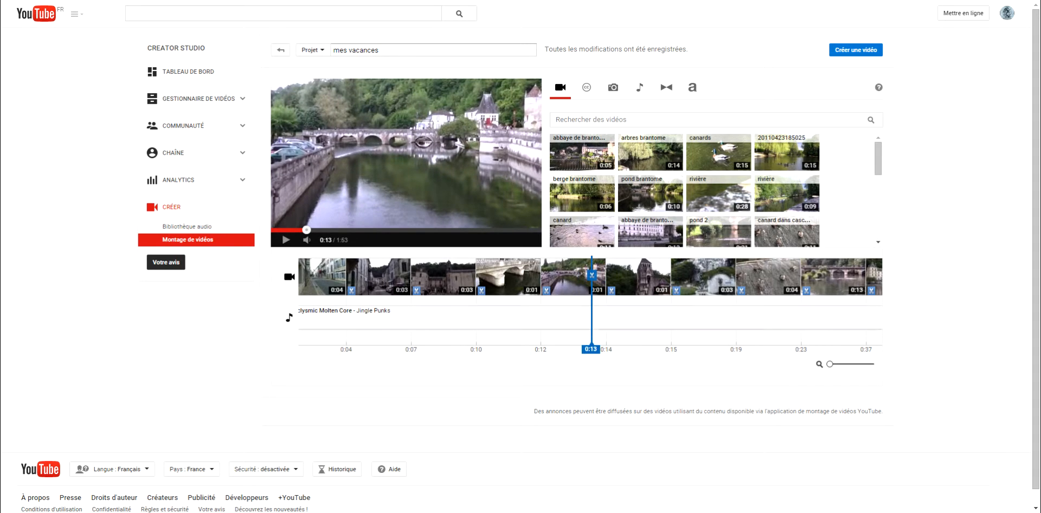
click(592, 275)
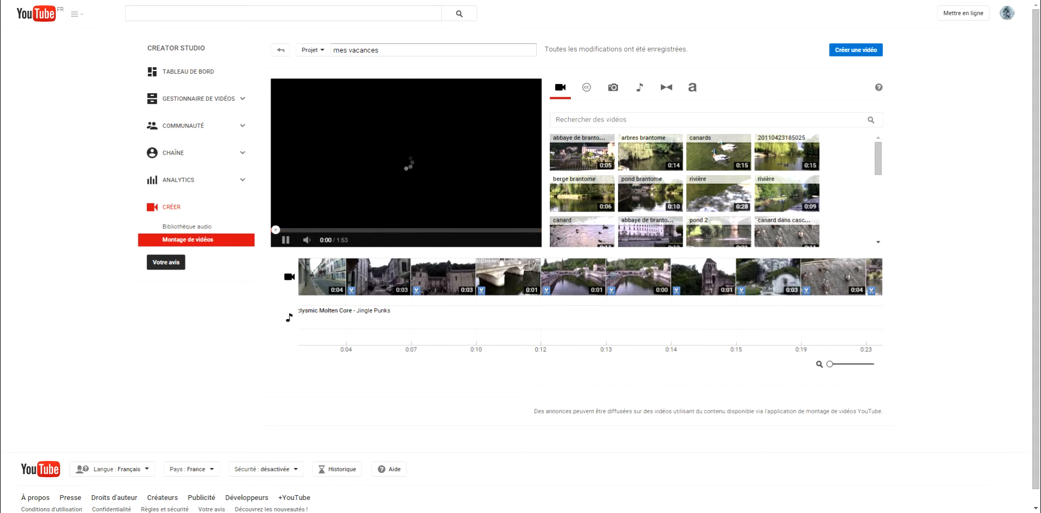
click(670, 275)
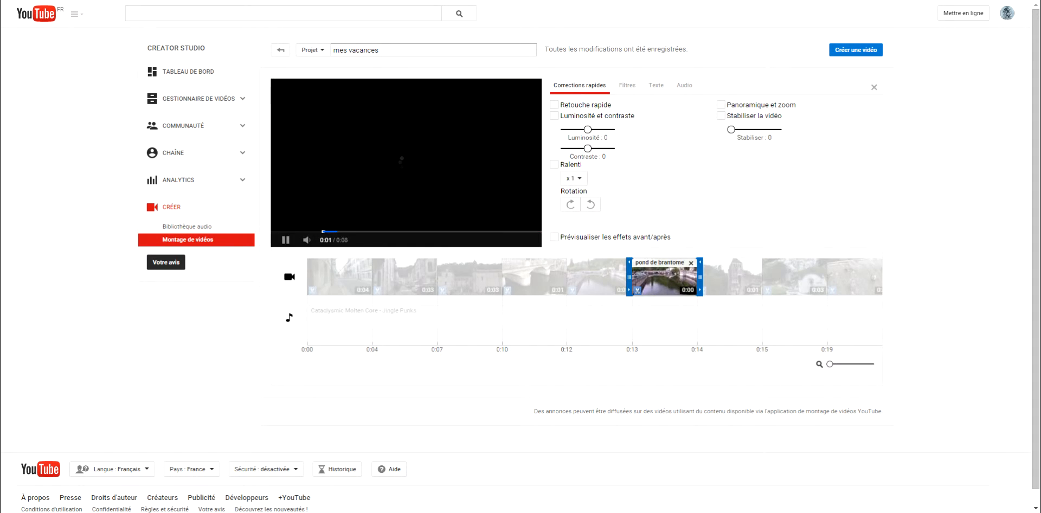
click(691, 264)
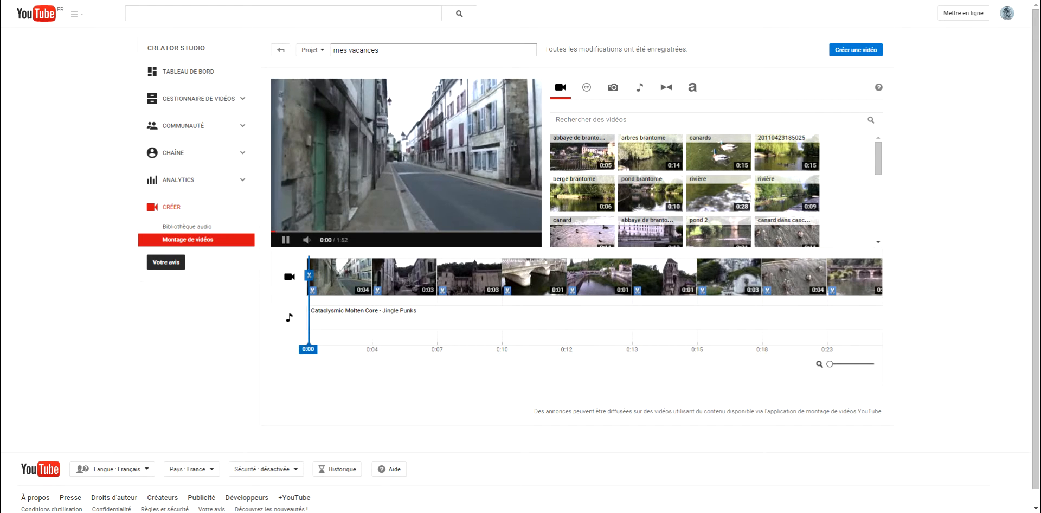
Step: Play the timeline from 0:14, split the fountain clip at 0:18 just before the ducks and remove the end piece
drag(324, 349, 650, 328)
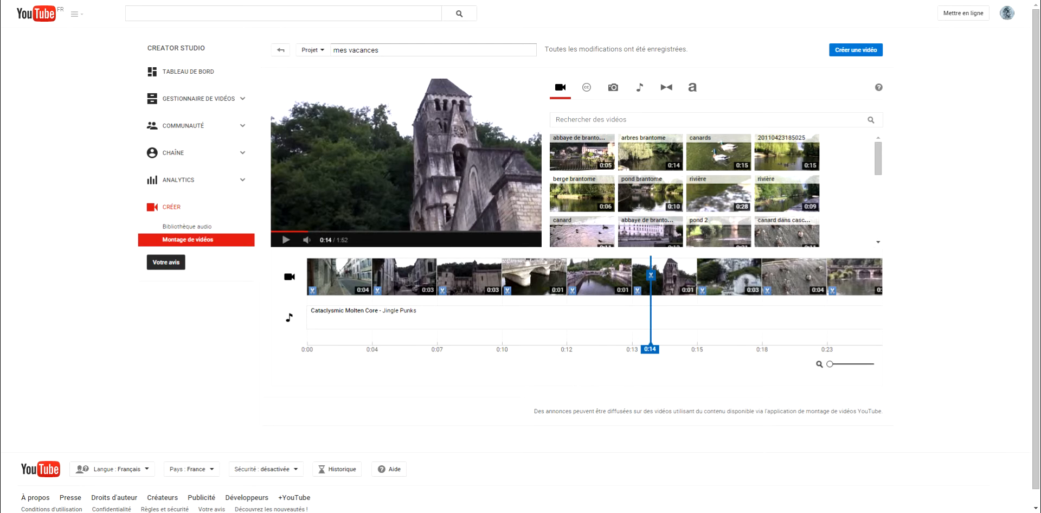
click(285, 239)
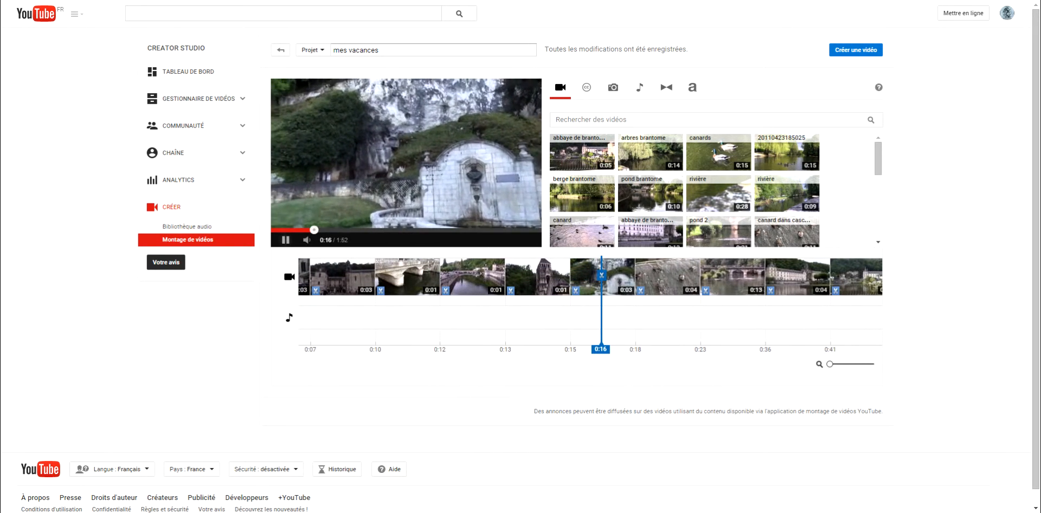
click(286, 239)
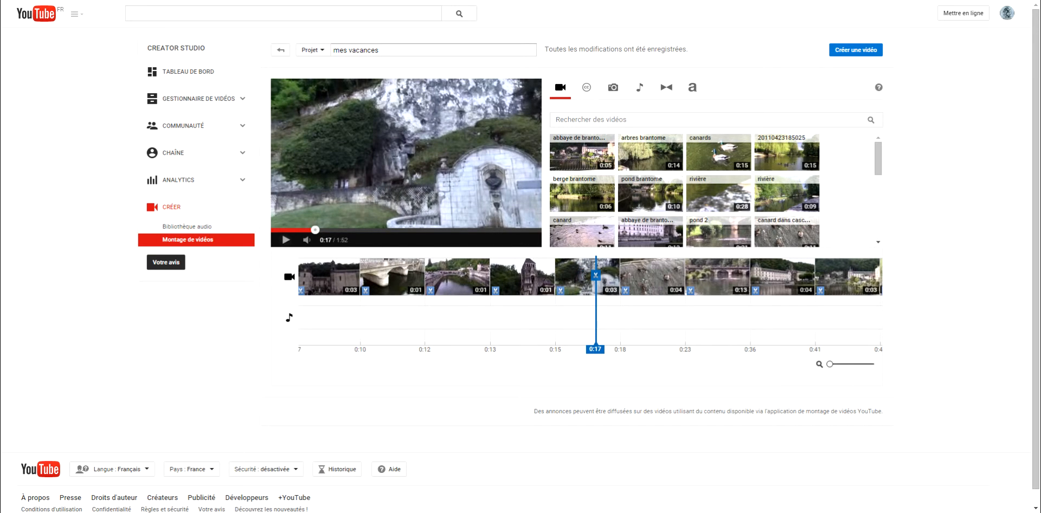
click(286, 240)
click(286, 240)
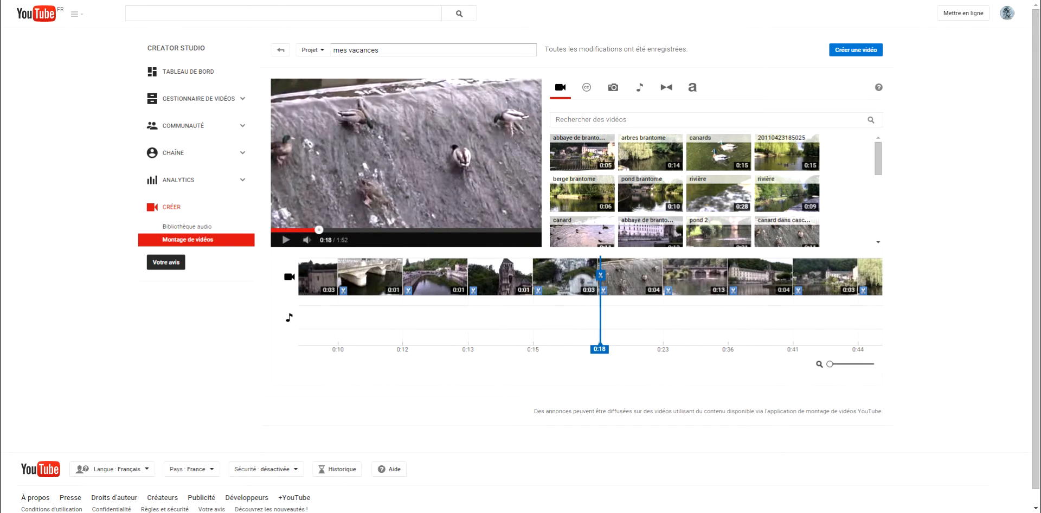
drag(600, 348, 599, 349)
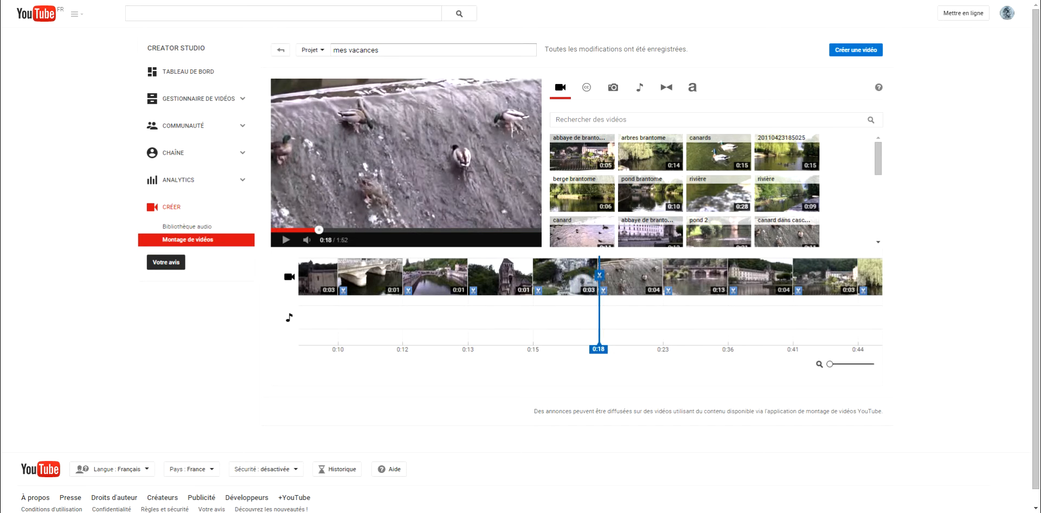
click(594, 275)
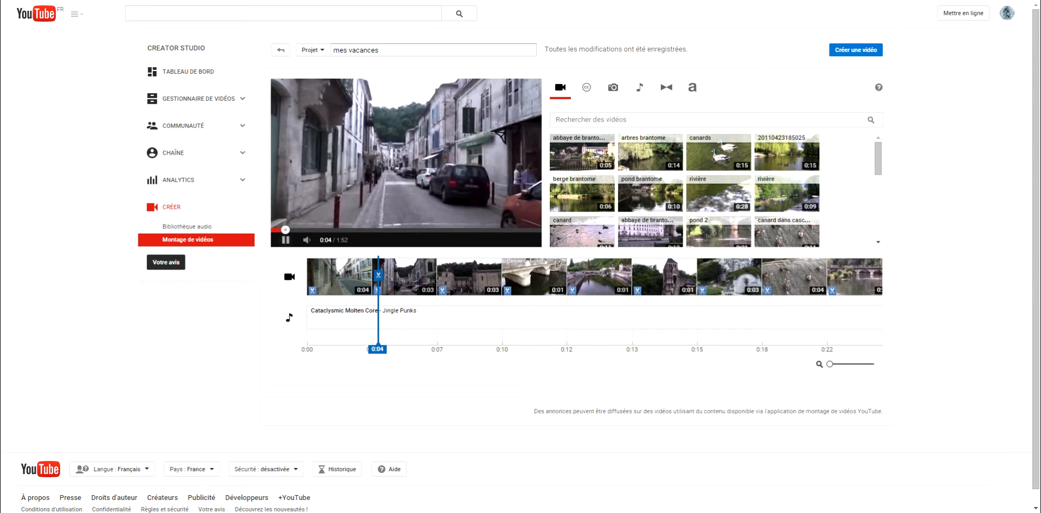
Step: Examine the available transitions and replay the timeline from 0:00 through the cut between the first two street clips
click(285, 240)
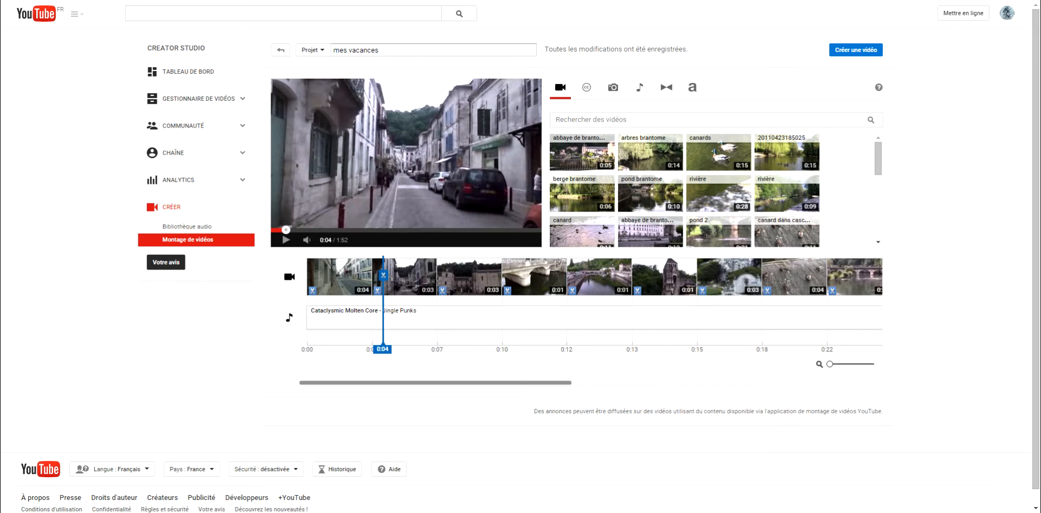
mouse_move(435, 382)
mouse_down()
mouse_move(745, 383)
mouse_move(436, 383)
mouse_up()
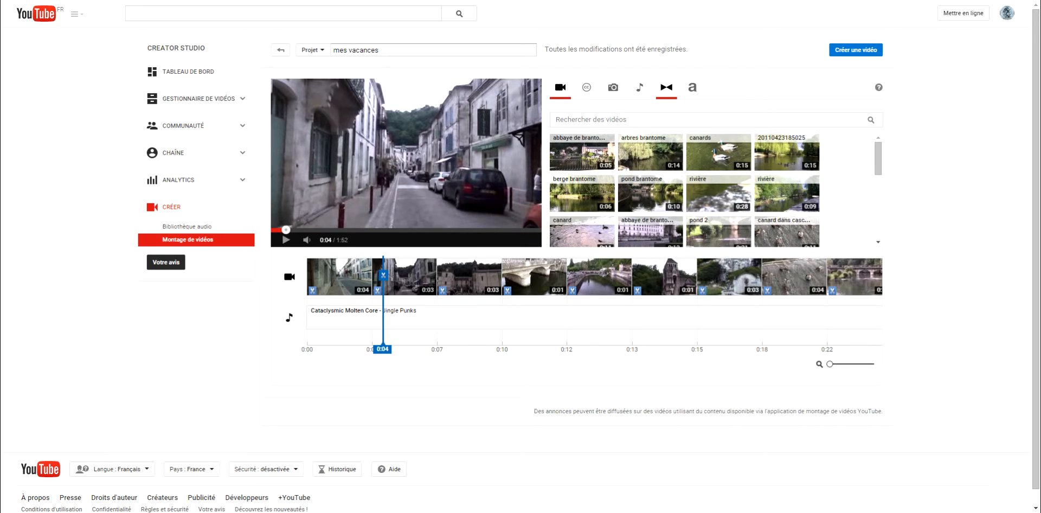
click(666, 87)
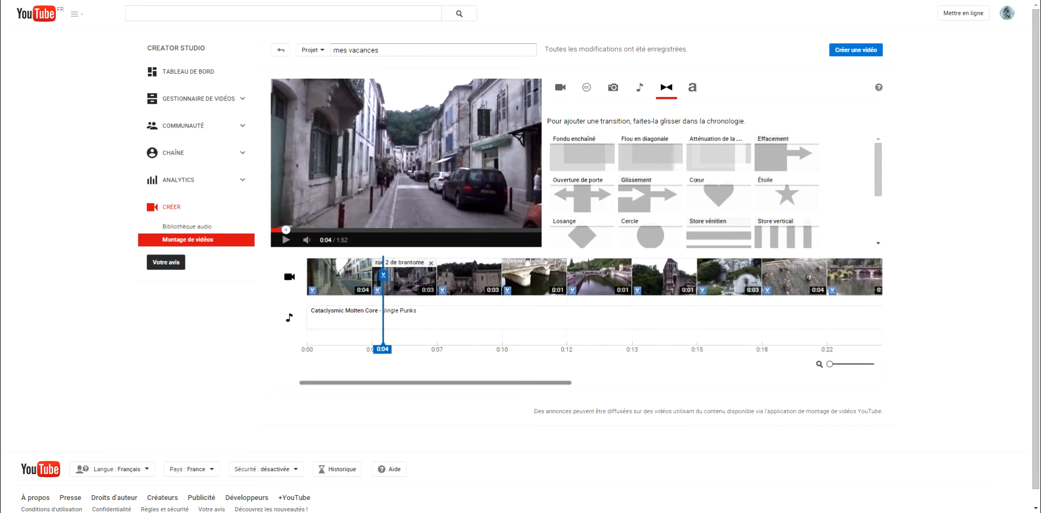
drag(383, 349, 308, 350)
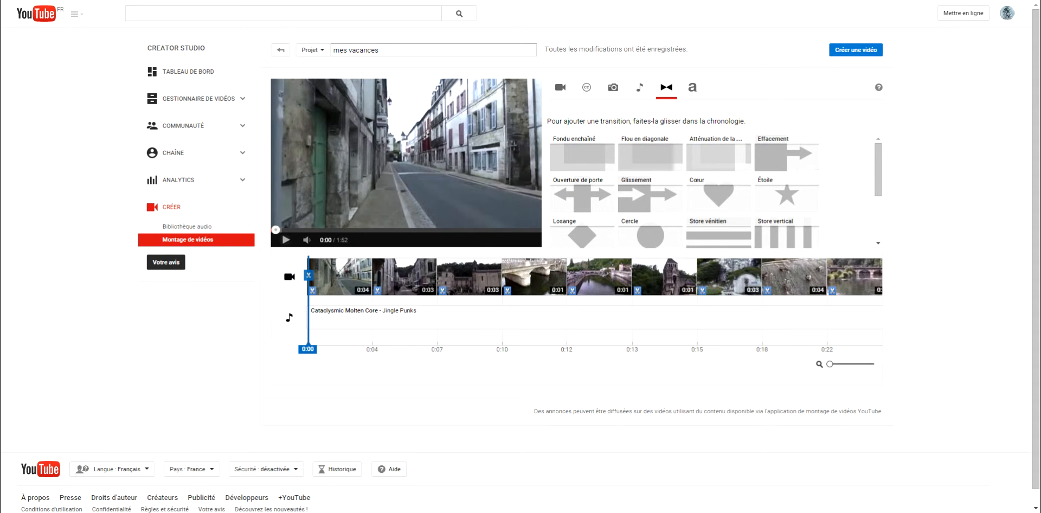
key(space)
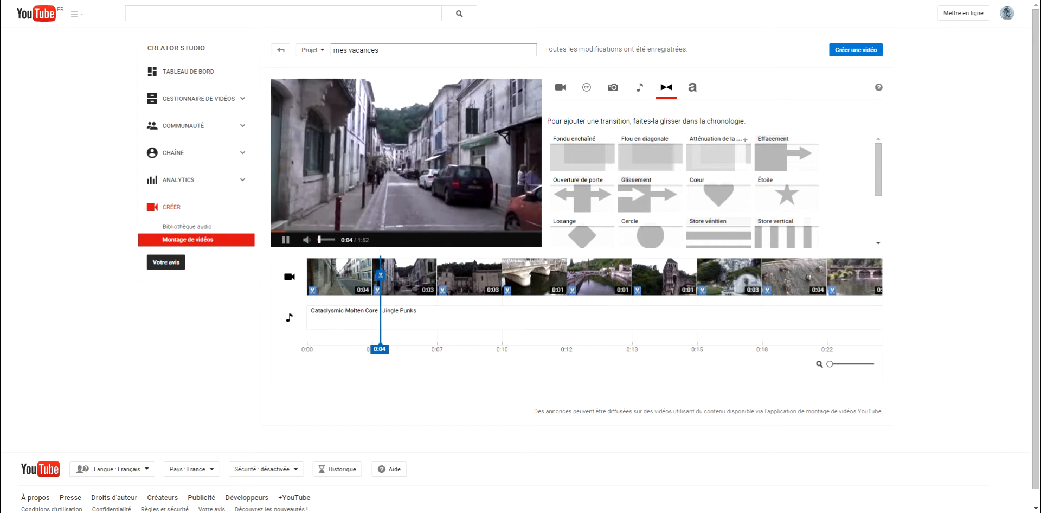
key(space)
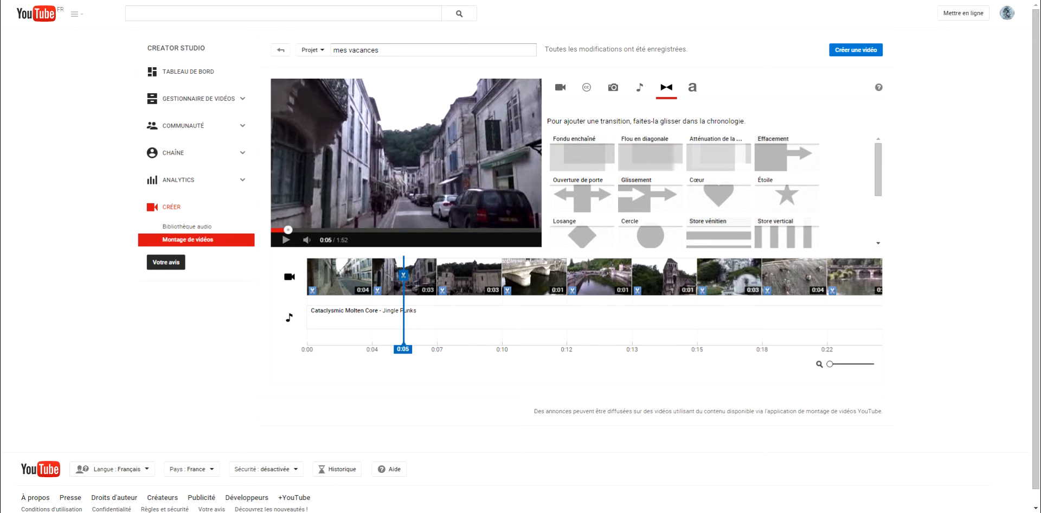
scroll(684, 190, down, 3)
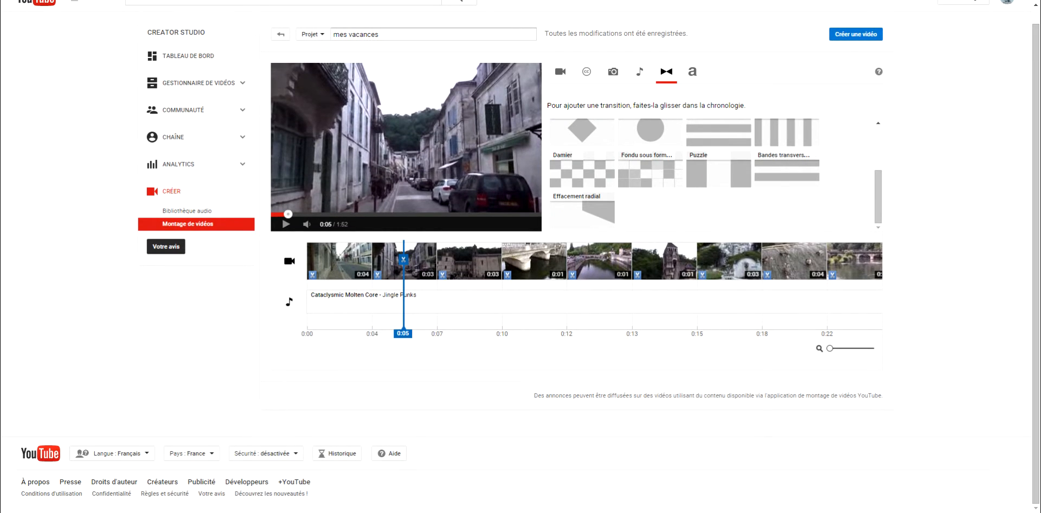
scroll(684, 179, up, 5)
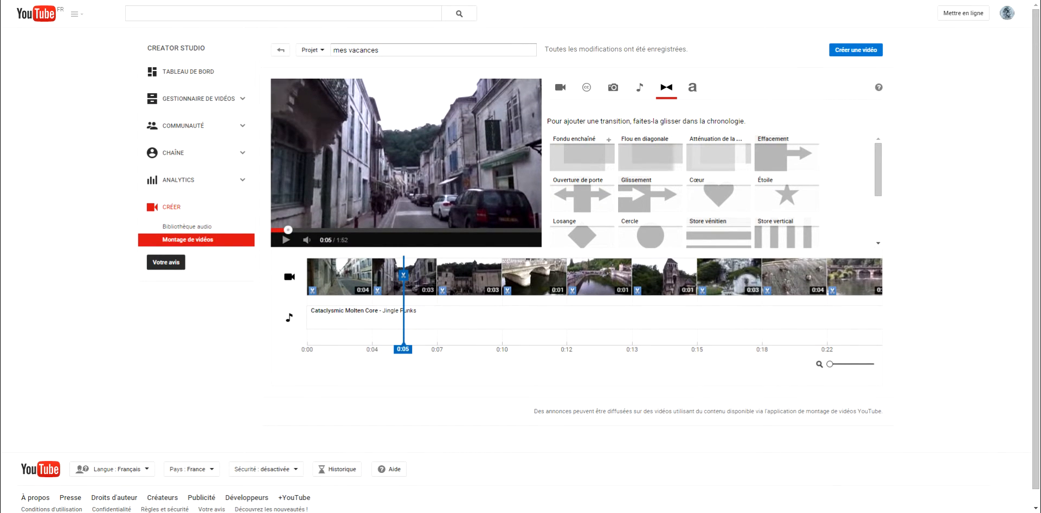
Step: Add a Fondu enchaîné transition before the first street clip and replay the opening of the video
drag(581, 157, 312, 279)
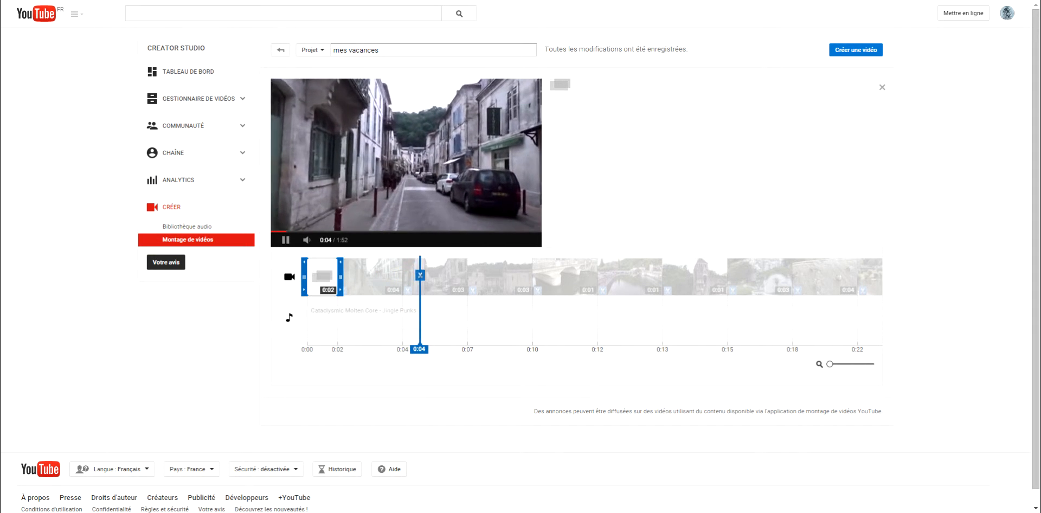
click(882, 87)
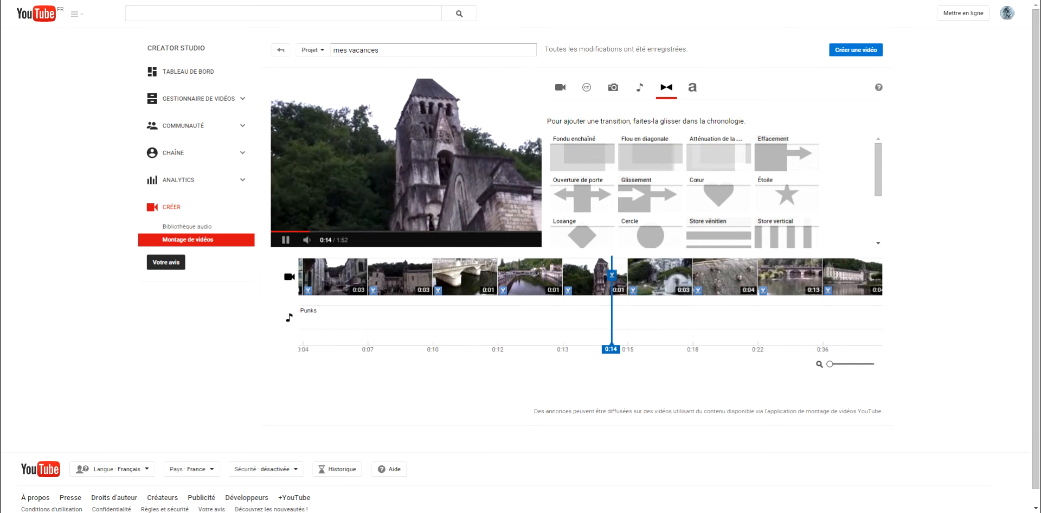
click(286, 239)
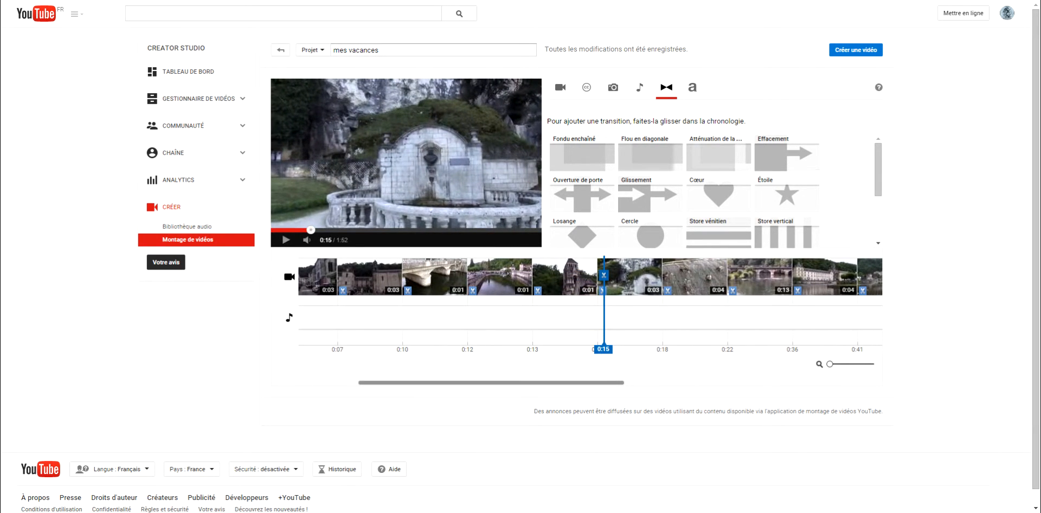
click(281, 230)
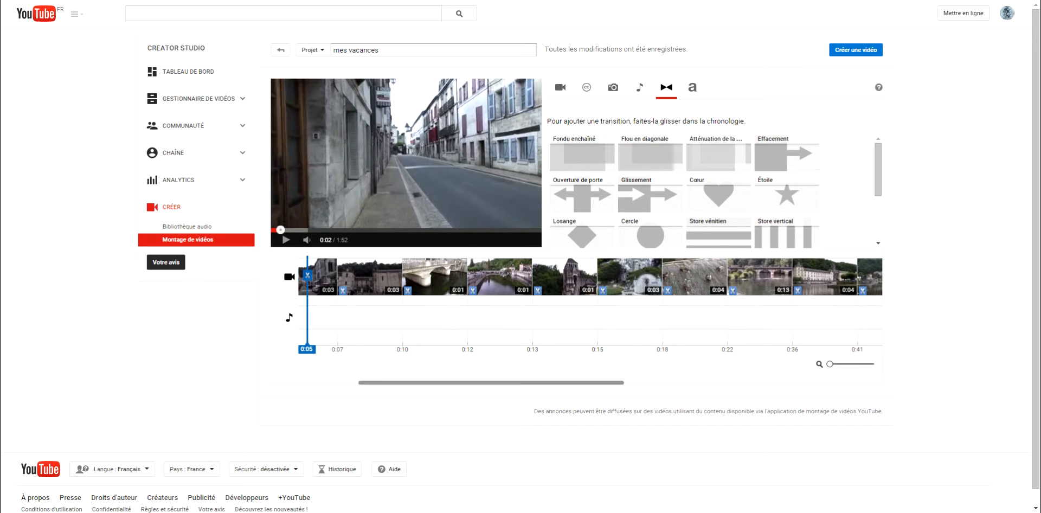
click(286, 230)
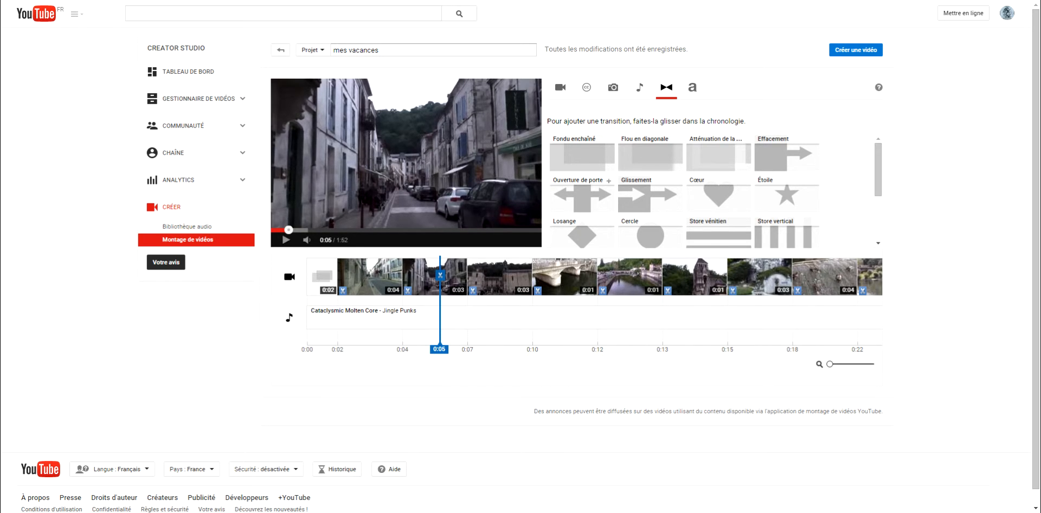
Step: Add a Glissement transition after the second street clip and a Cœur transition between the pond and abbey tower clips
drag(648, 196, 470, 289)
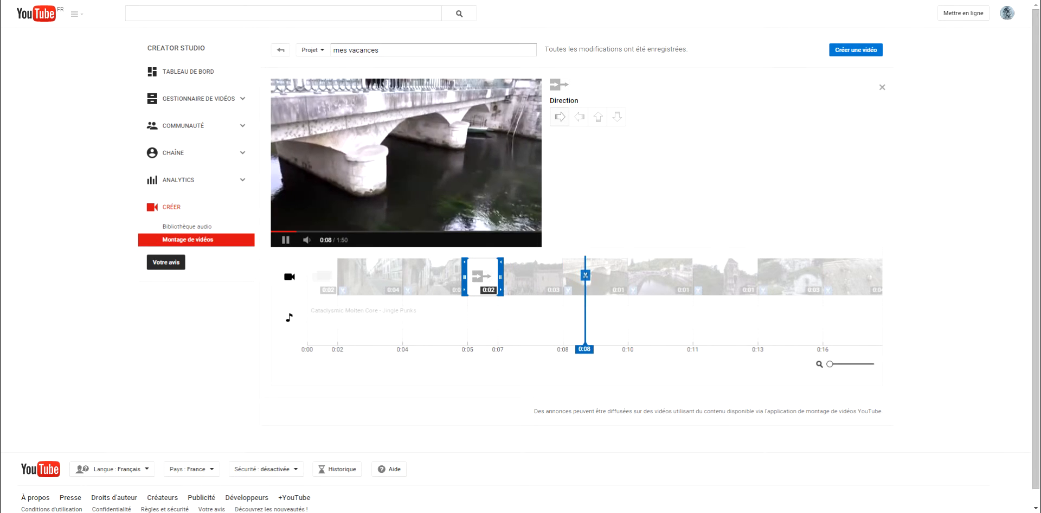
click(882, 87)
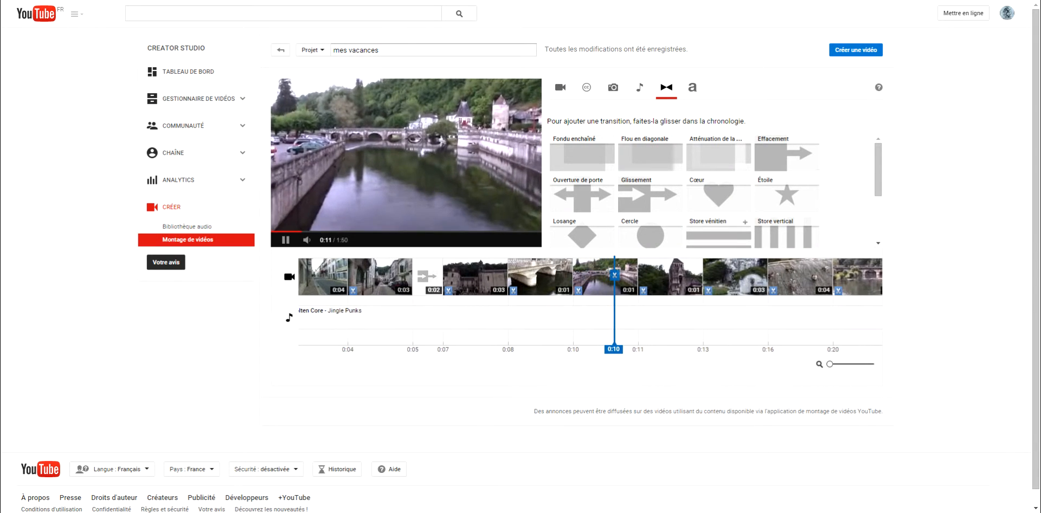
drag(719, 195, 540, 279)
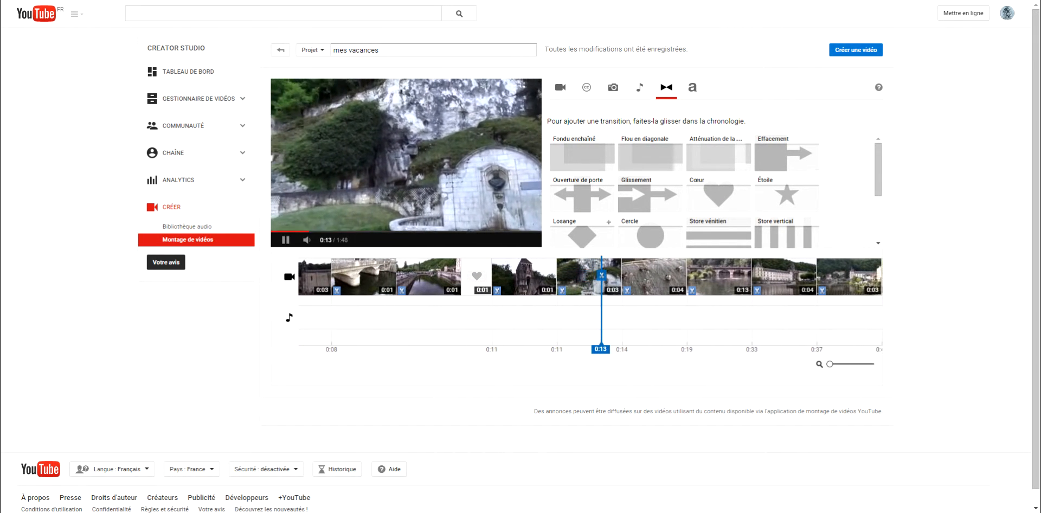
Step: Look through the remaining transitions and add a Fondu enchaîné between the fountain clip and the ducks clip
scroll(683, 190, down, 3)
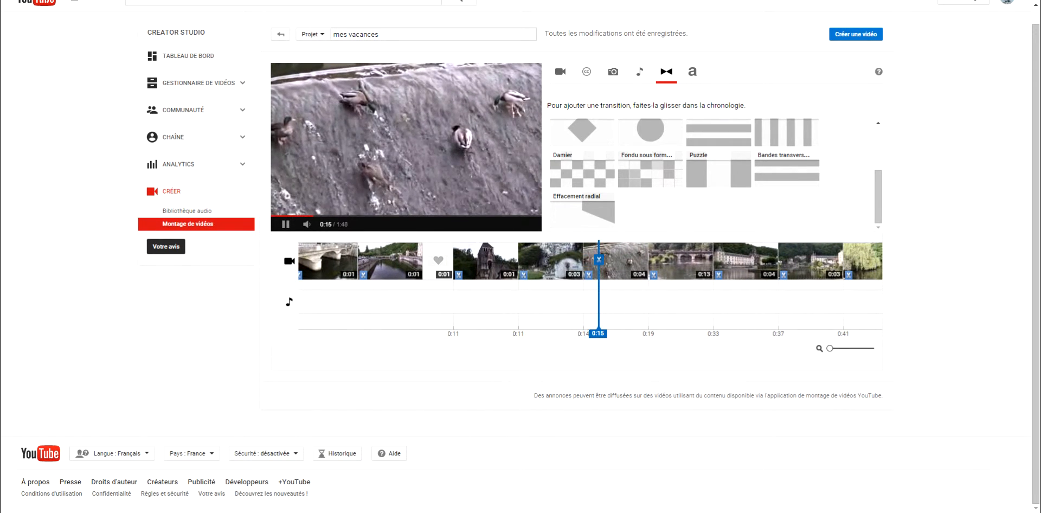
scroll(683, 189, up, 5)
drag(581, 158, 602, 271)
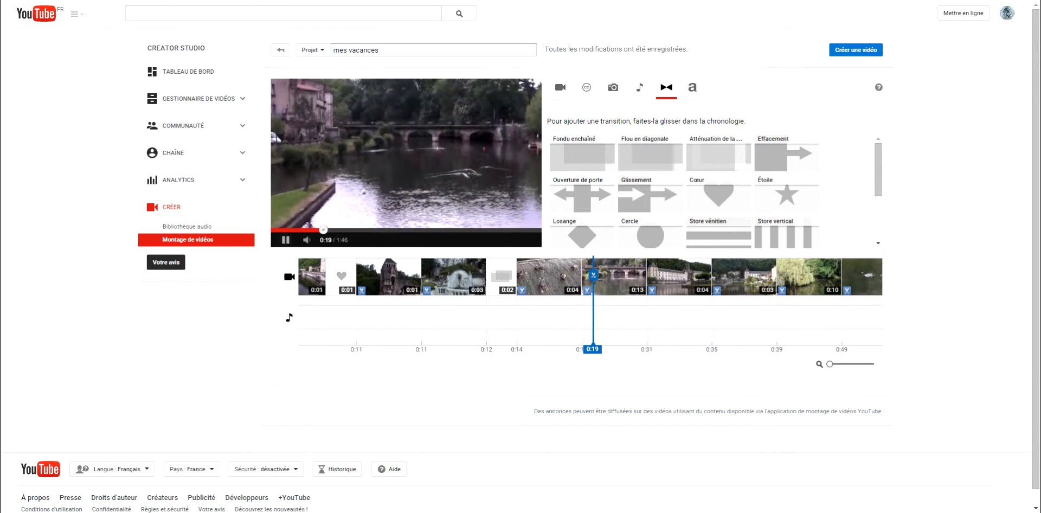
Step: Pause playback at 0:20 and review the transitions placed from the start of the timeline
click(286, 240)
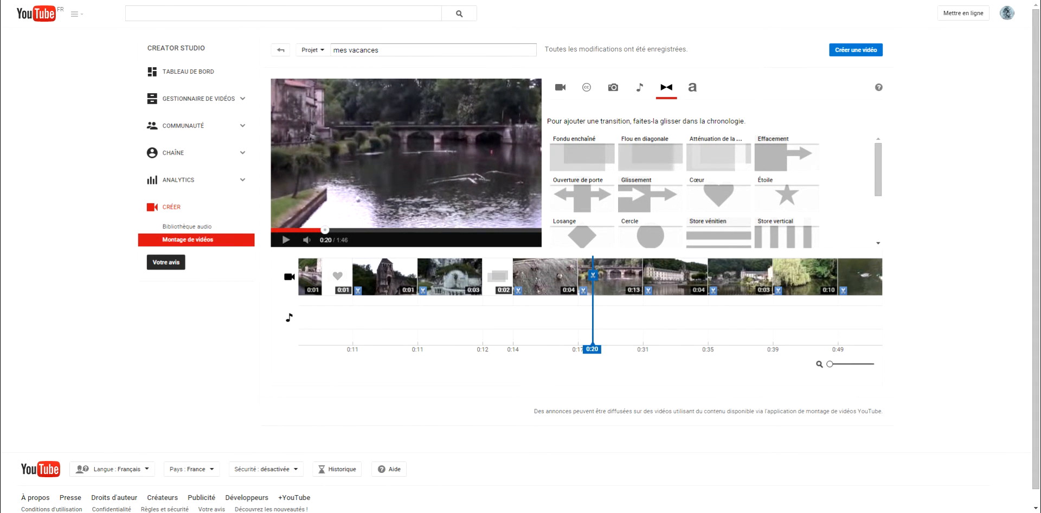
drag(581, 382, 423, 383)
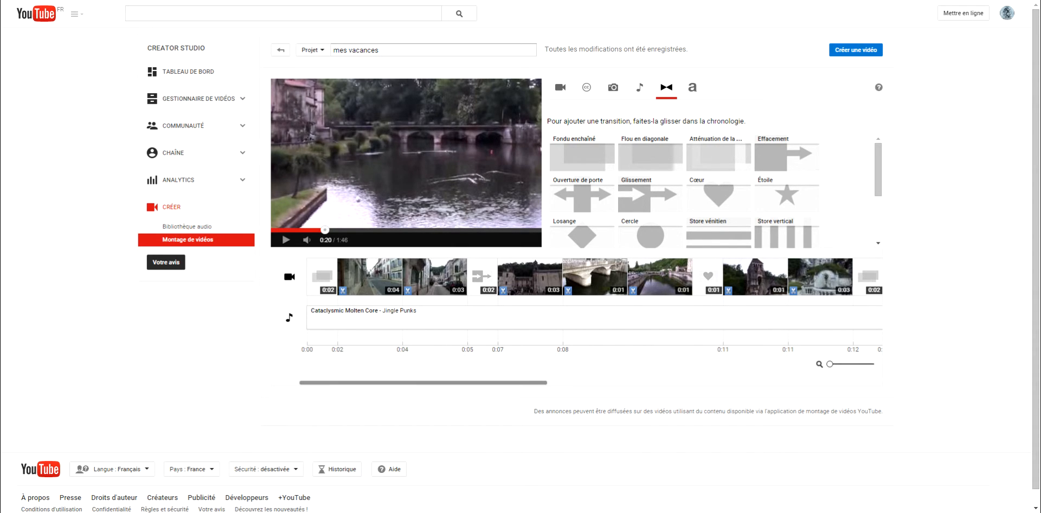
mouse_move(423, 383)
mouse_down()
mouse_move(637, 383)
mouse_move(423, 383)
mouse_up()
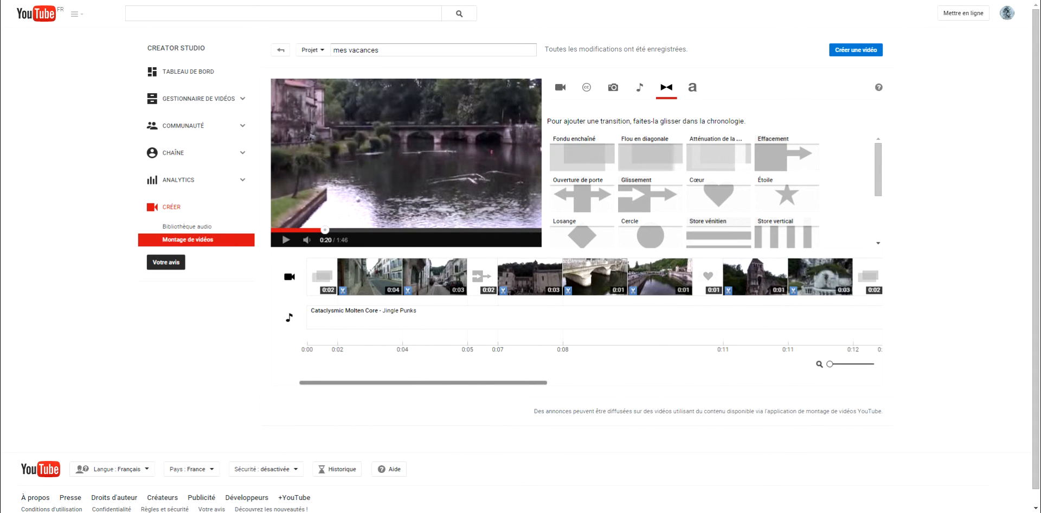